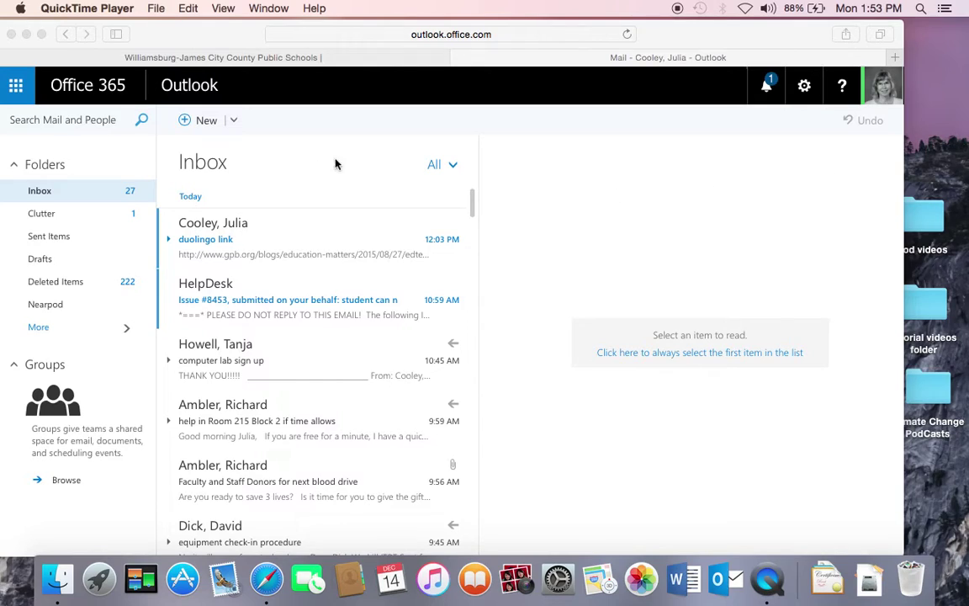
# Open the Office 365 app launcher list over the Outlook inbox.
pyautogui.click(16, 89)
pyautogui.click(16, 88)
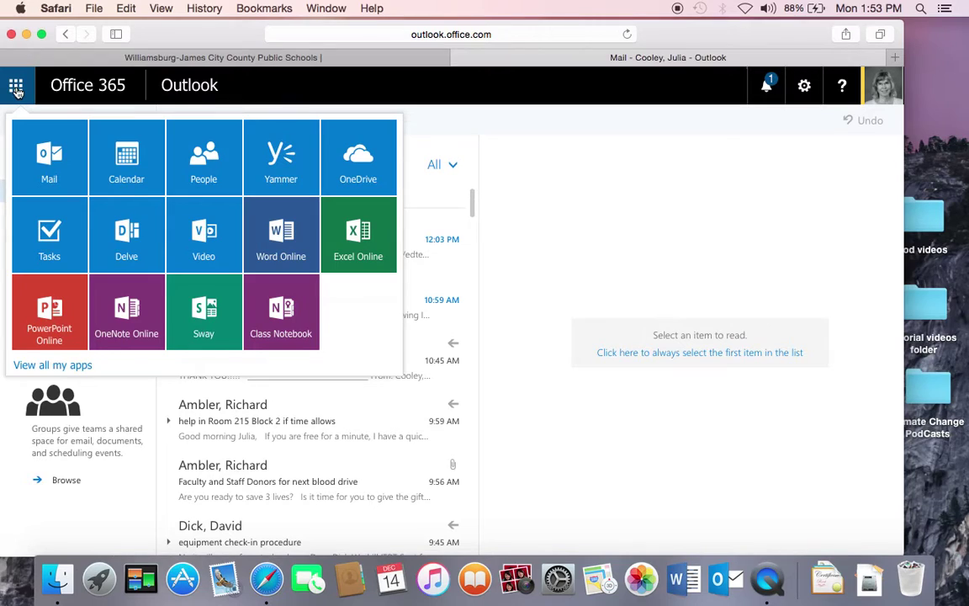
# Open Calendar, search it for 'CL' events, then clear the search back to December 2015.
pyautogui.click(132, 168)
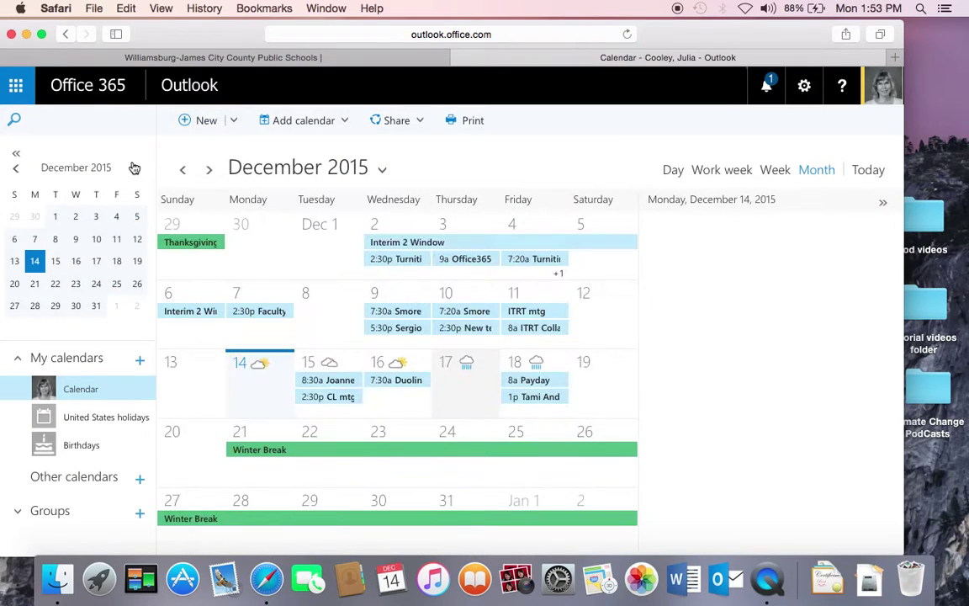
pyautogui.click(108, 124)
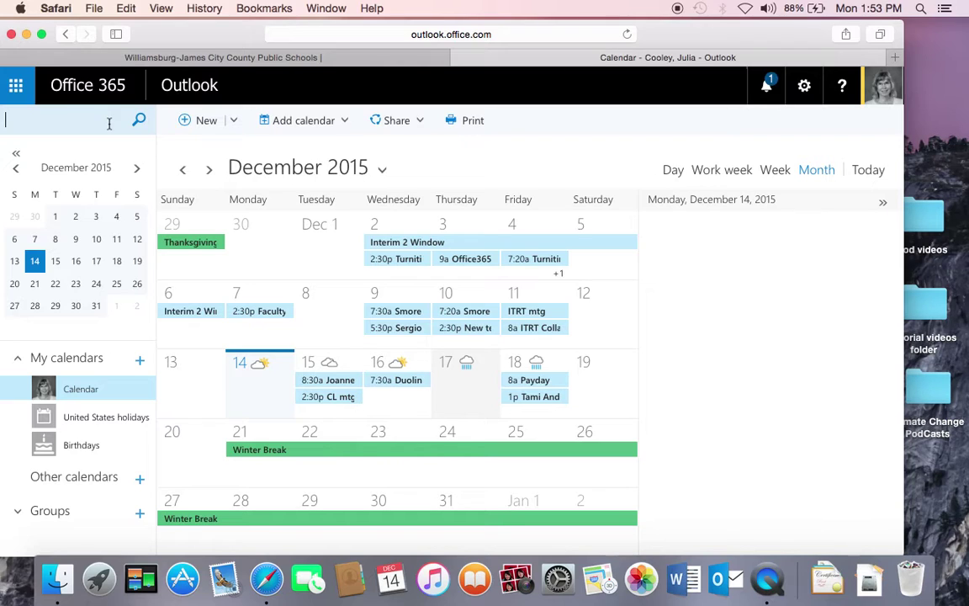
pyautogui.write('CL')
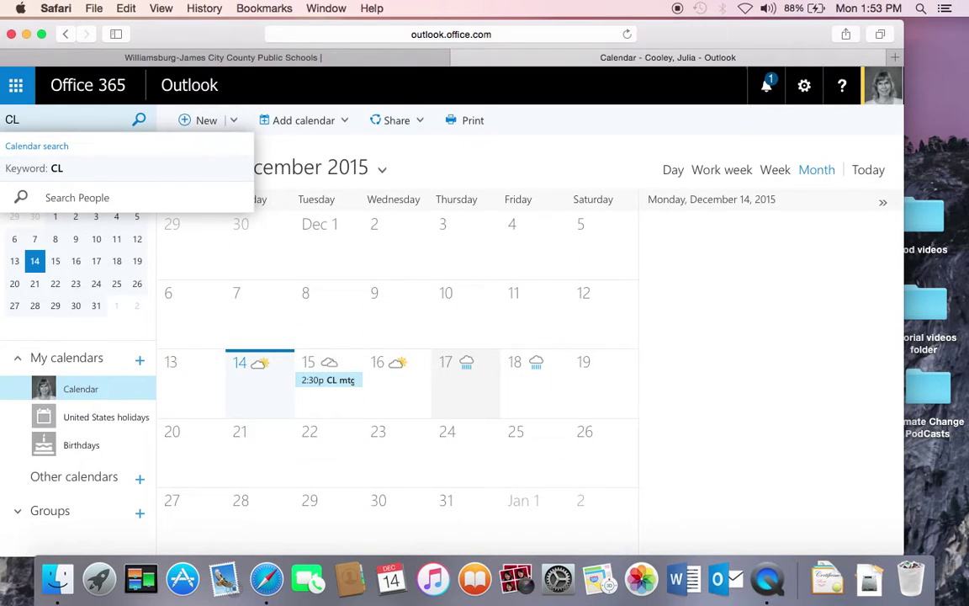
pyautogui.press('Return')
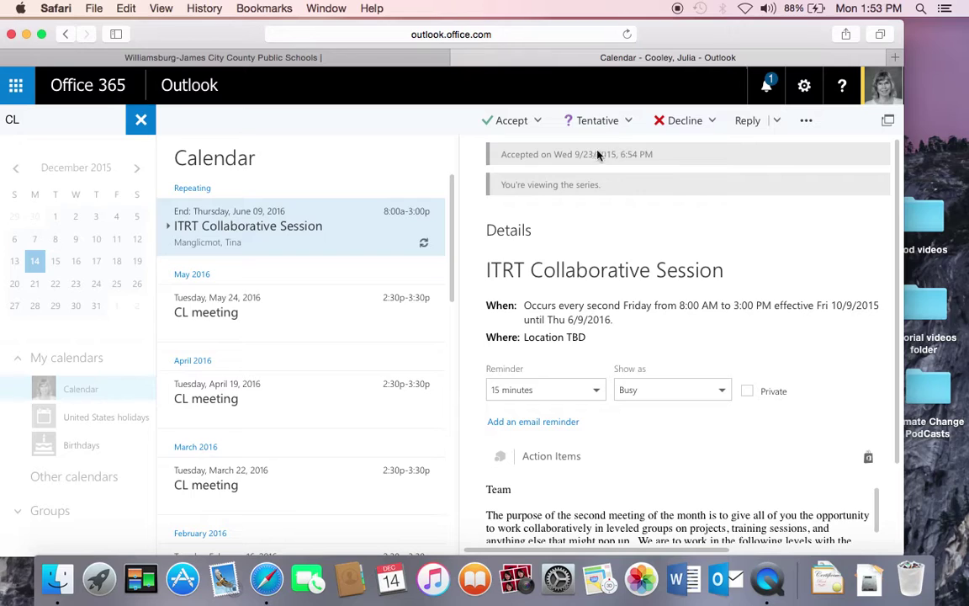
pyautogui.click(141, 125)
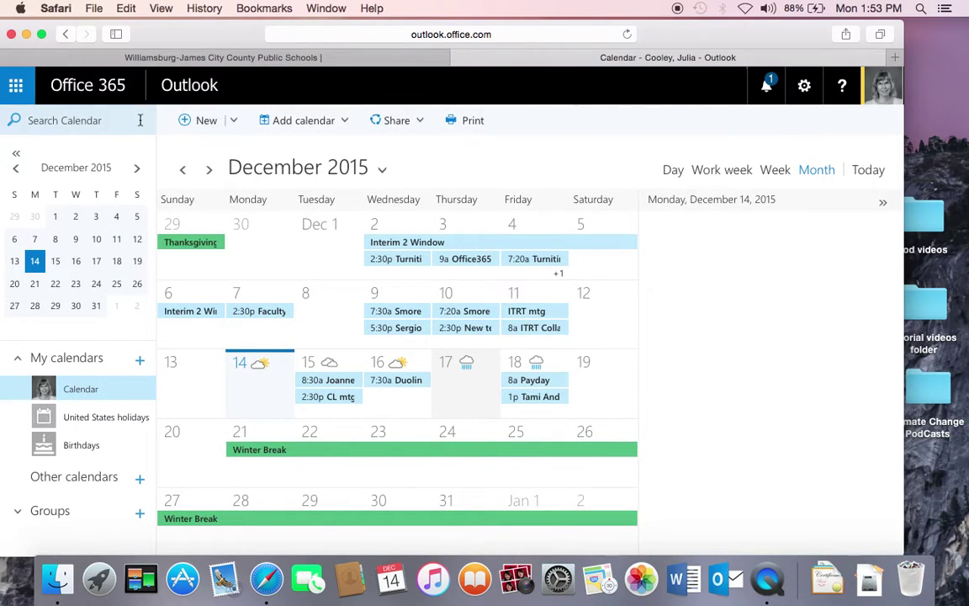
pyautogui.click(138, 170)
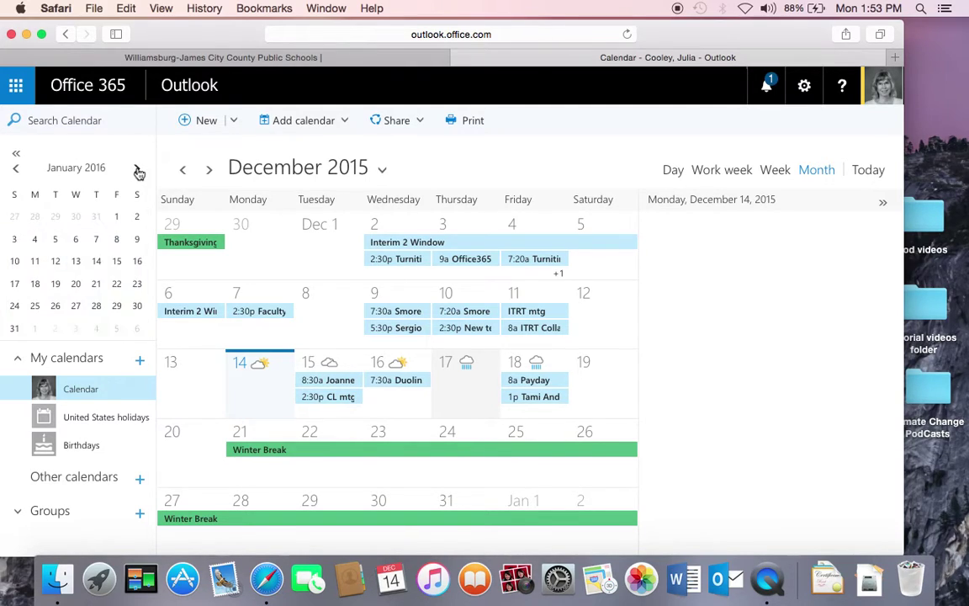
pyautogui.click(16, 168)
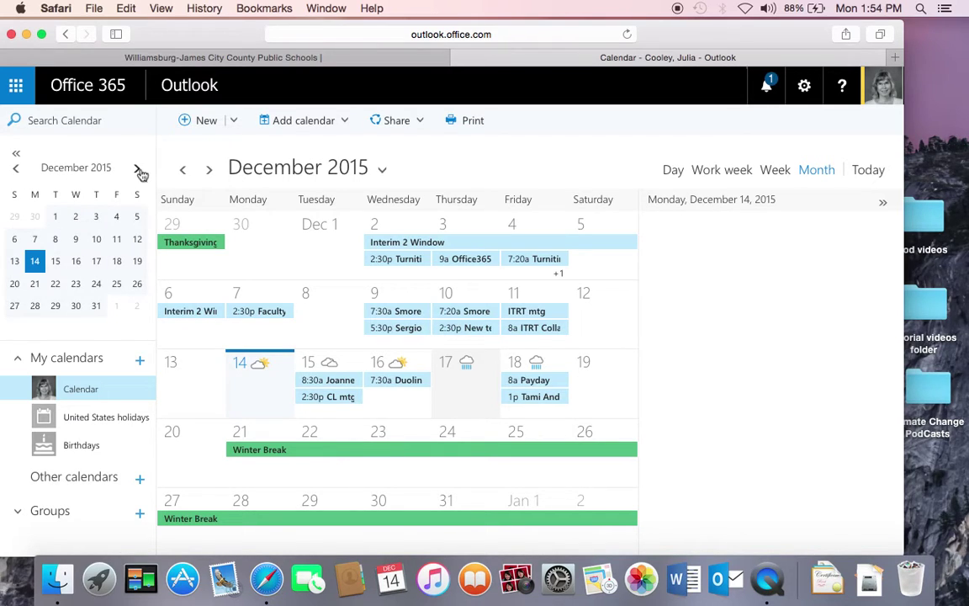
pyautogui.click(209, 169)
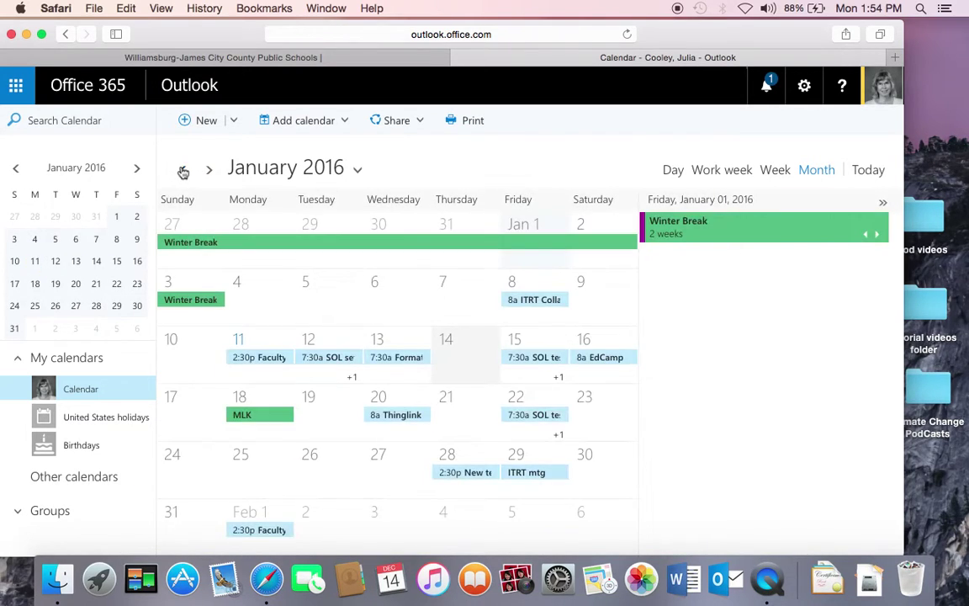
pyautogui.click(183, 171)
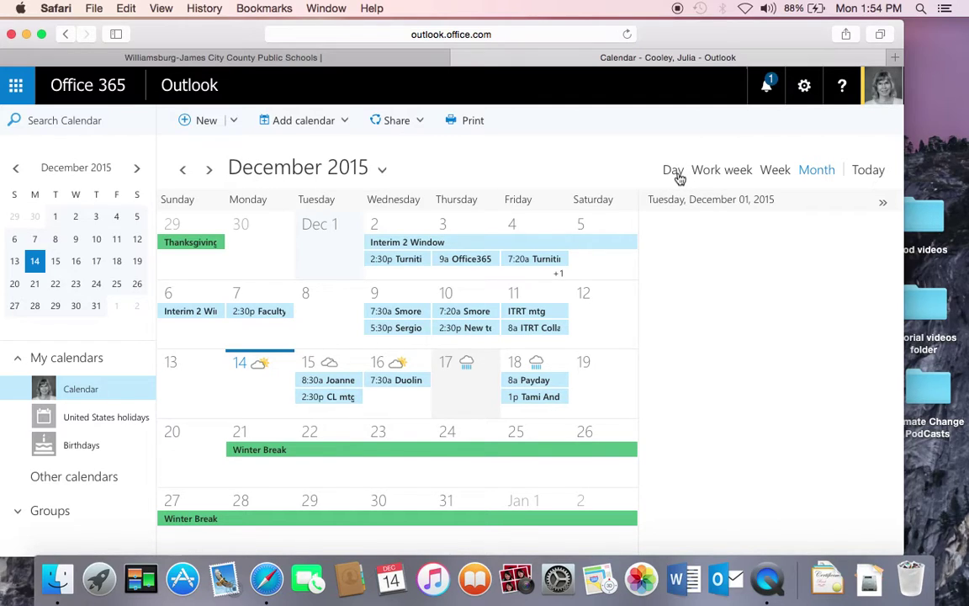
pyautogui.click(678, 175)
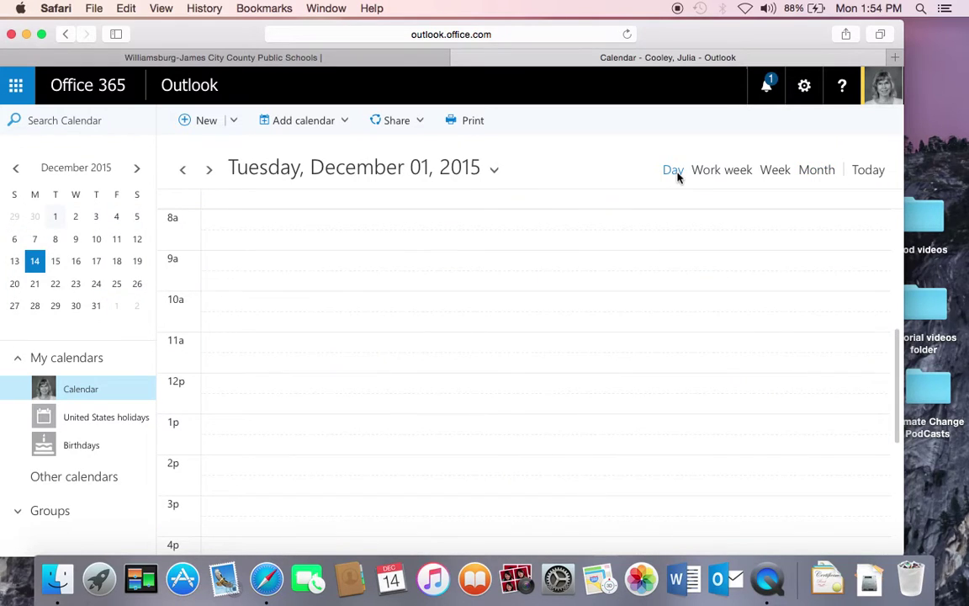
pyautogui.click(714, 175)
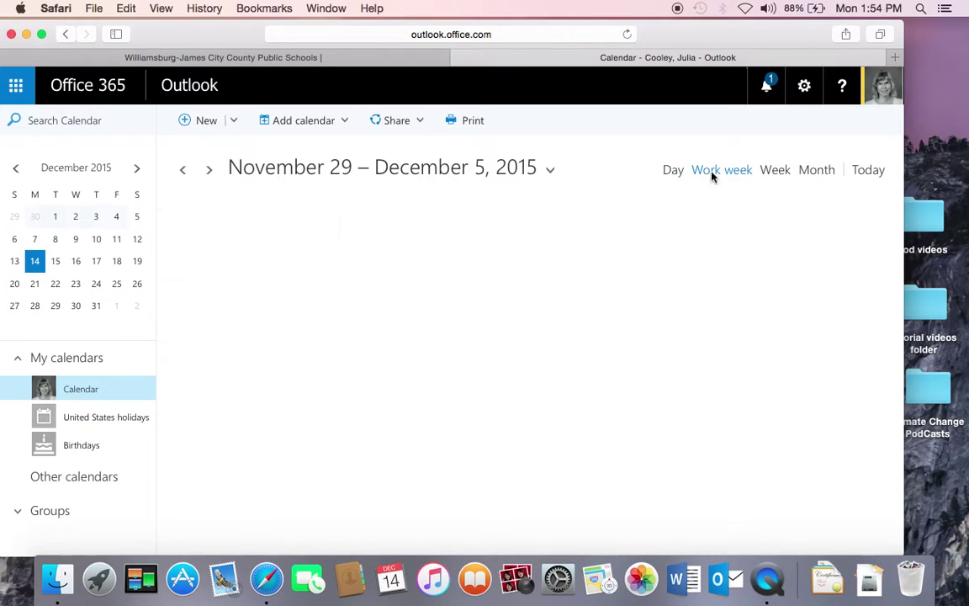
pyautogui.click(782, 175)
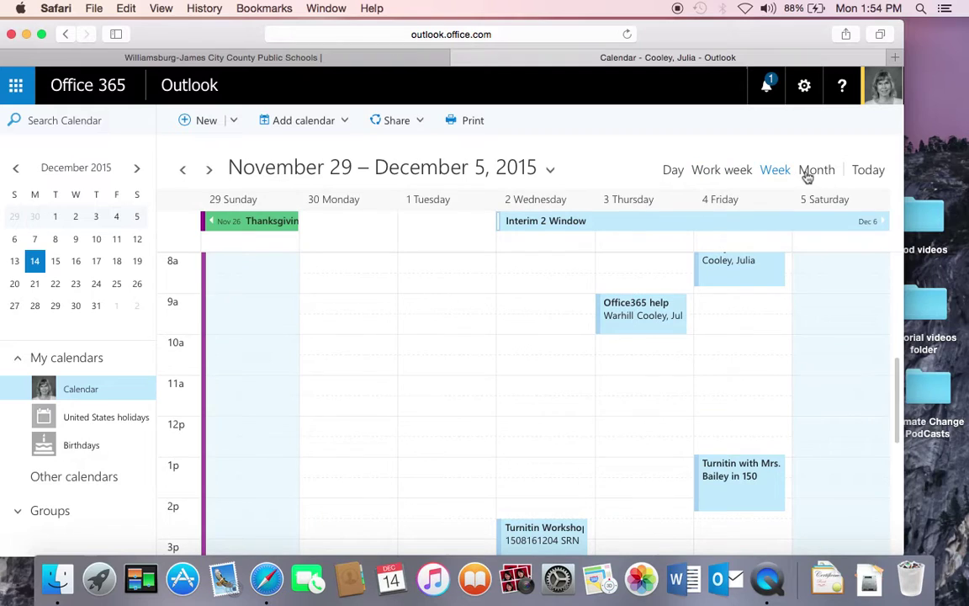
pyautogui.click(807, 175)
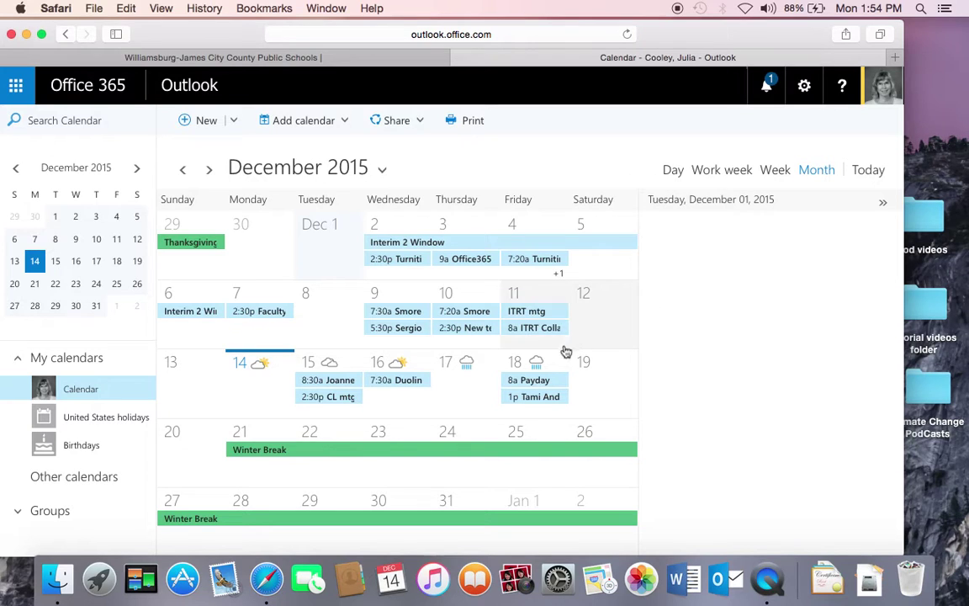
pyautogui.doubleClick(477, 396)
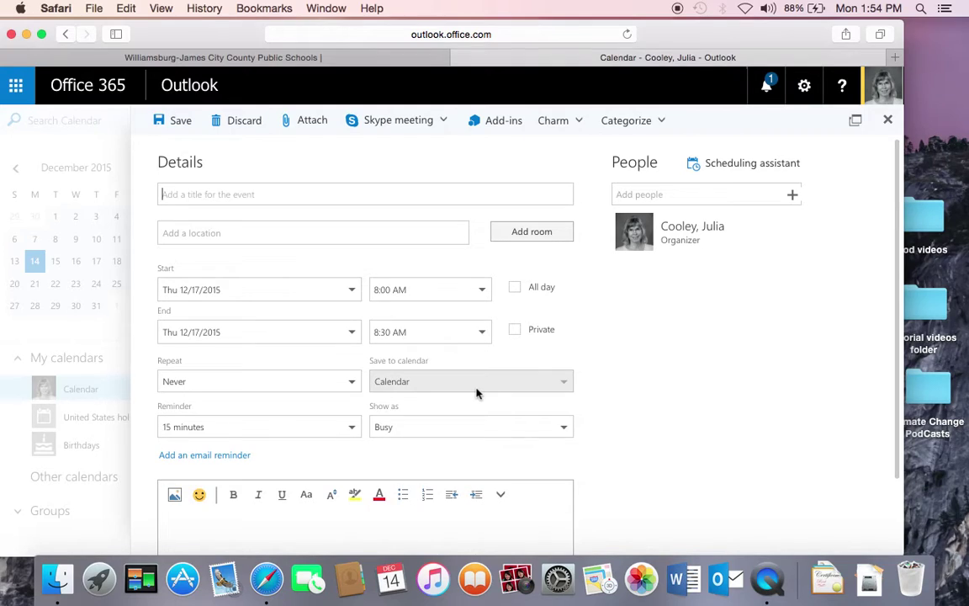
# Title the new event 'meeting' and set its location to 'JHS'.
pyautogui.click(429, 199)
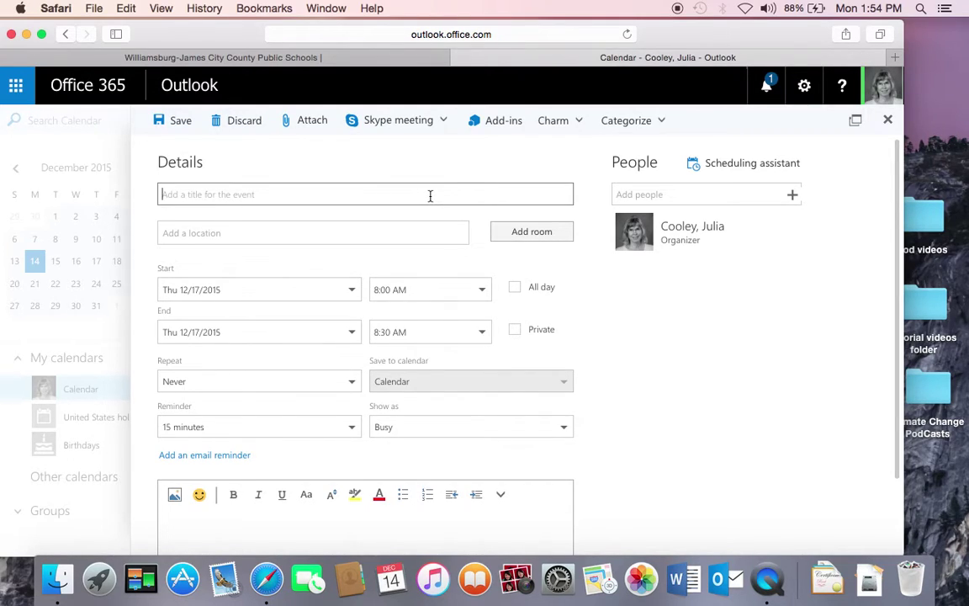
pyautogui.write('meeting')
pyautogui.click(418, 228)
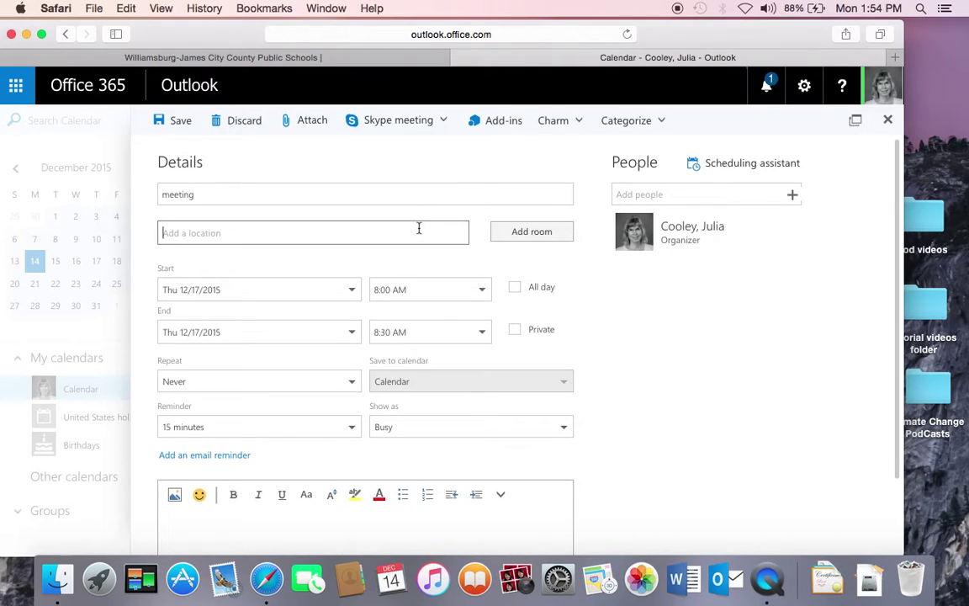
pyautogui.write('JHS')
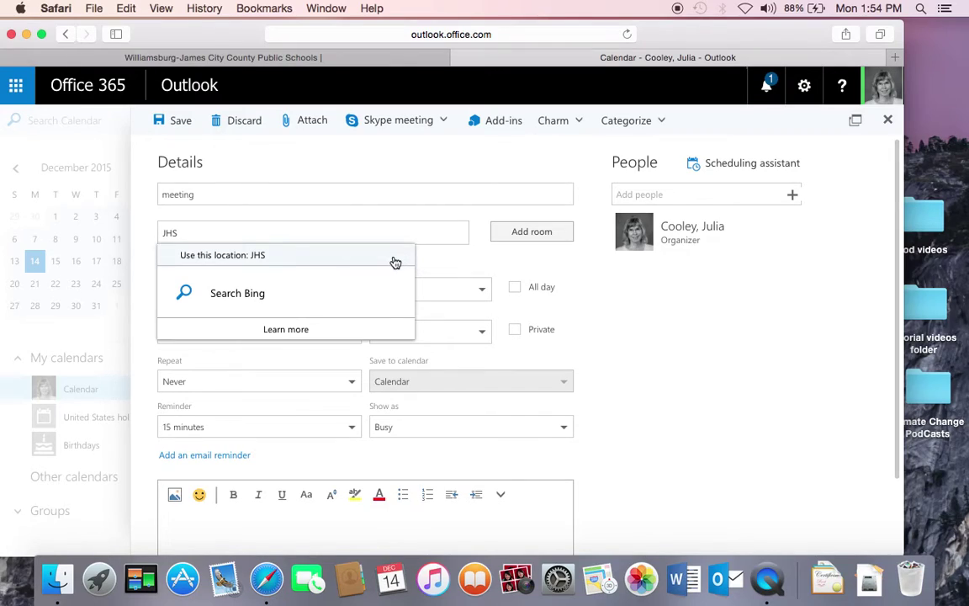
pyautogui.click(413, 261)
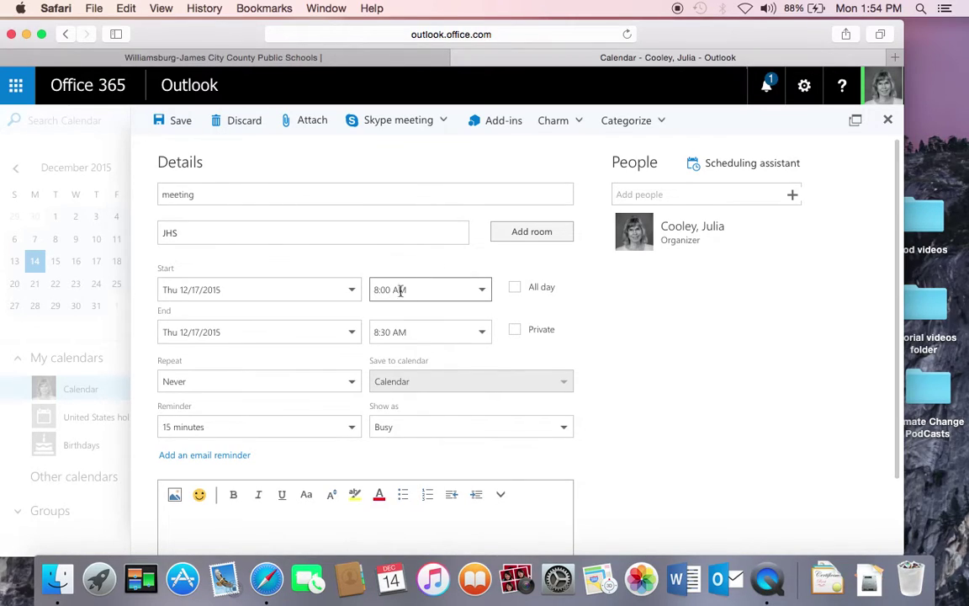
# Keep the 8:00 AM start time and set the reminder to 1 day before.
pyautogui.click(482, 294)
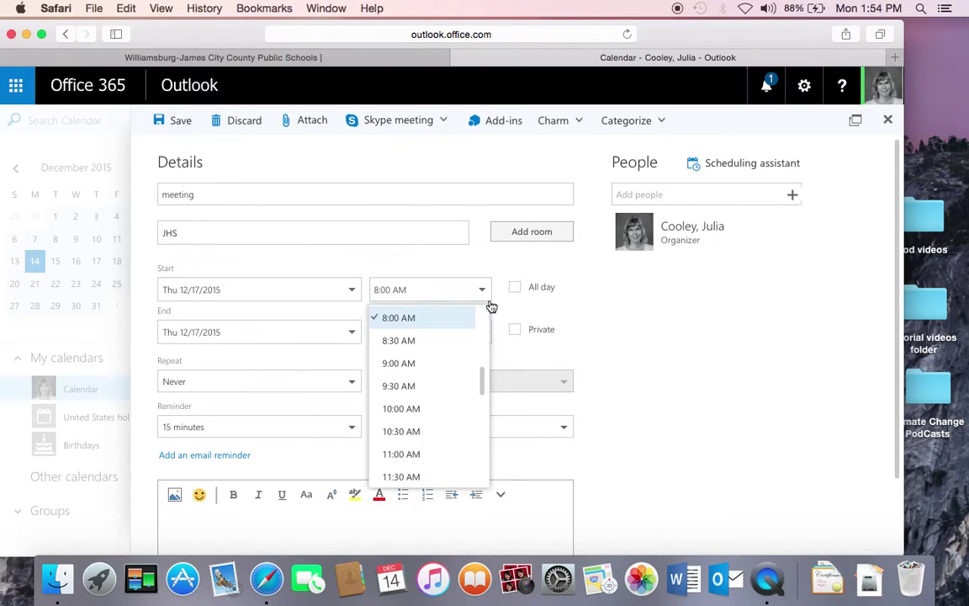
pyautogui.click(553, 301)
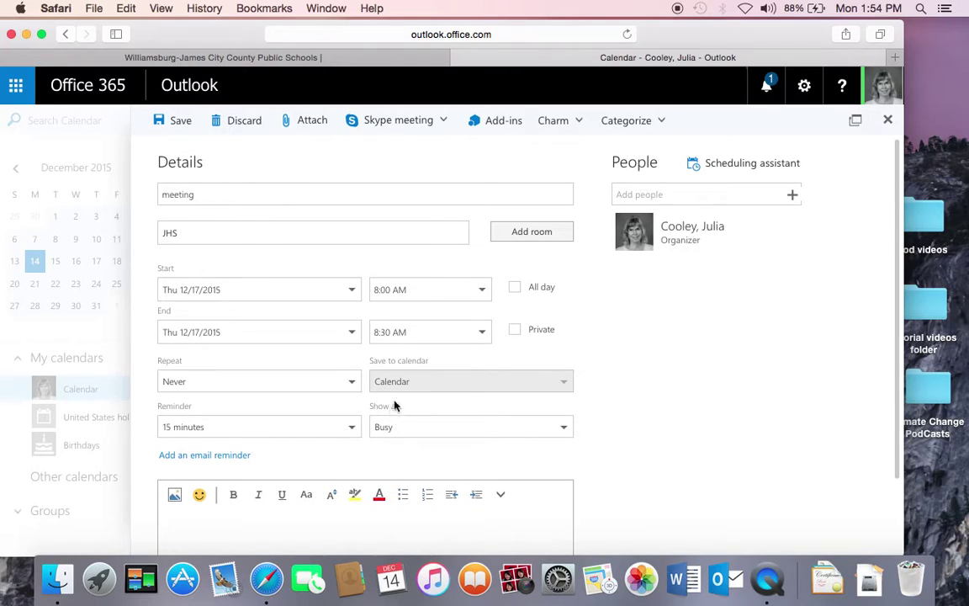
pyautogui.click(350, 431)
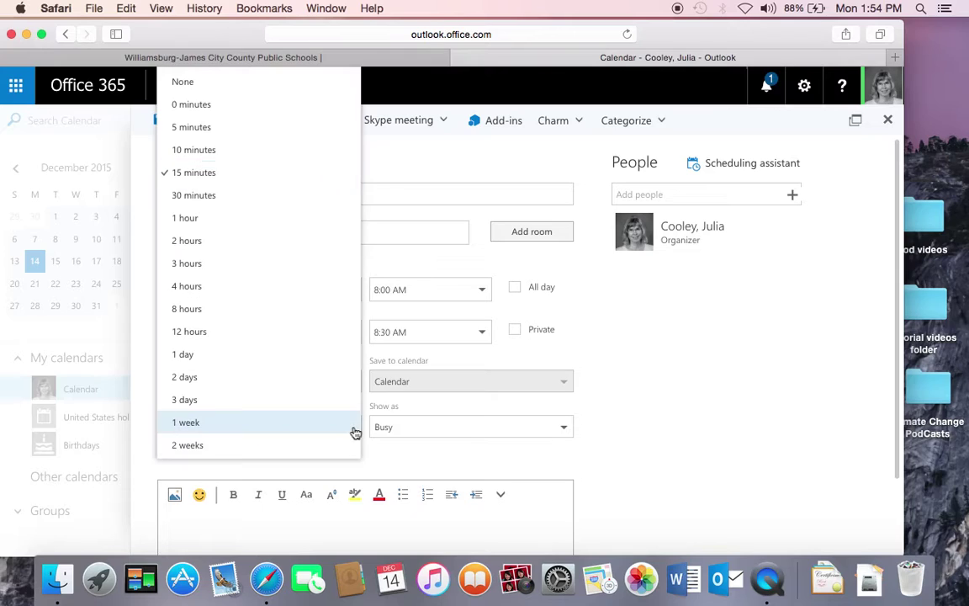
pyautogui.click(292, 358)
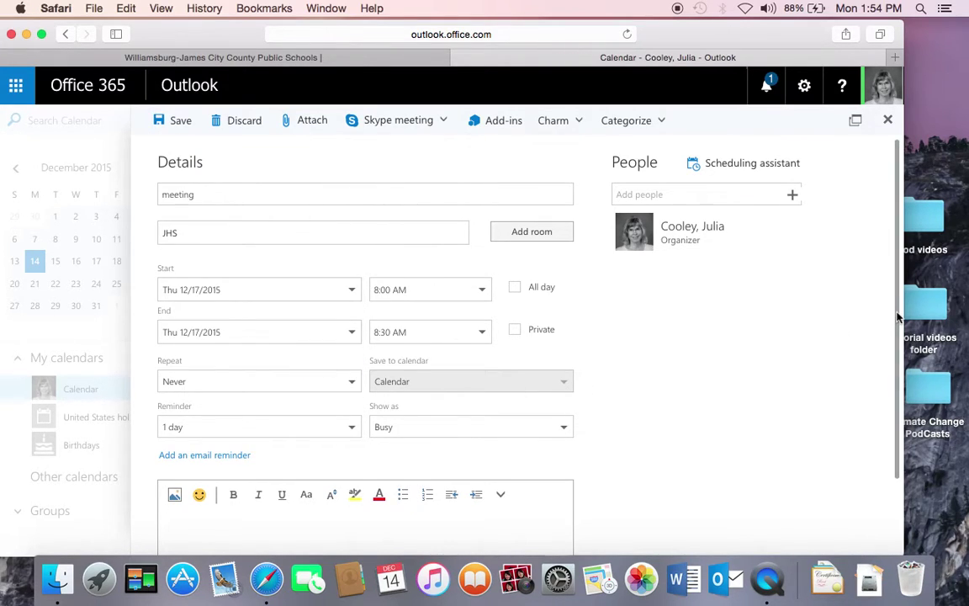
pyautogui.scroll(-1, 900, 324)
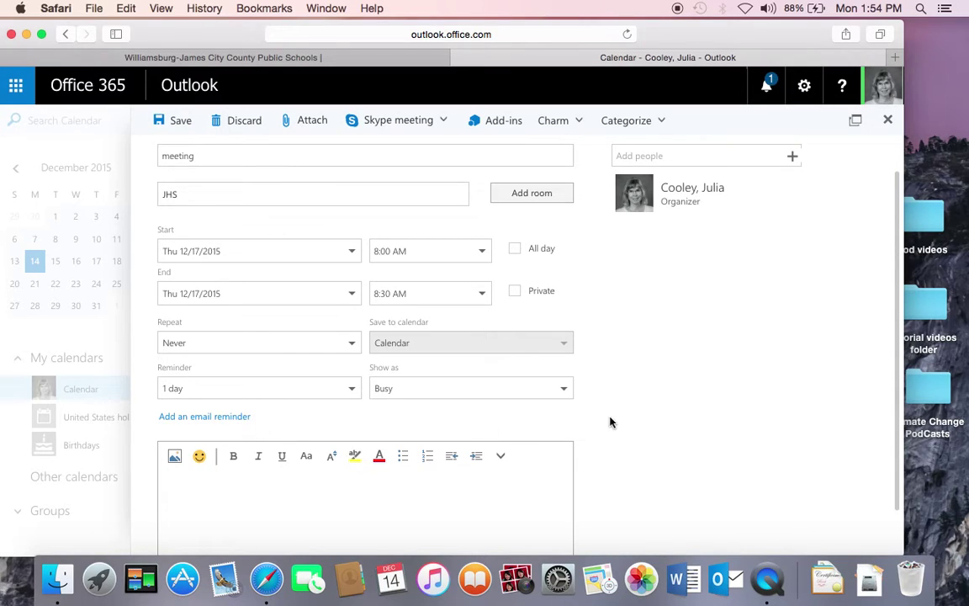
pyautogui.scroll(1, 588, 445)
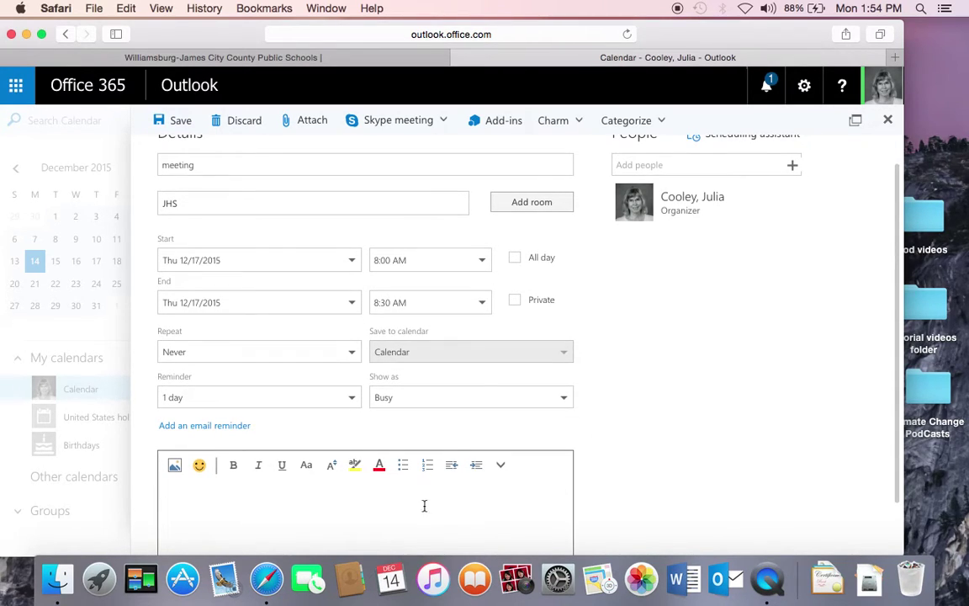
pyautogui.scroll(3, 599, 411)
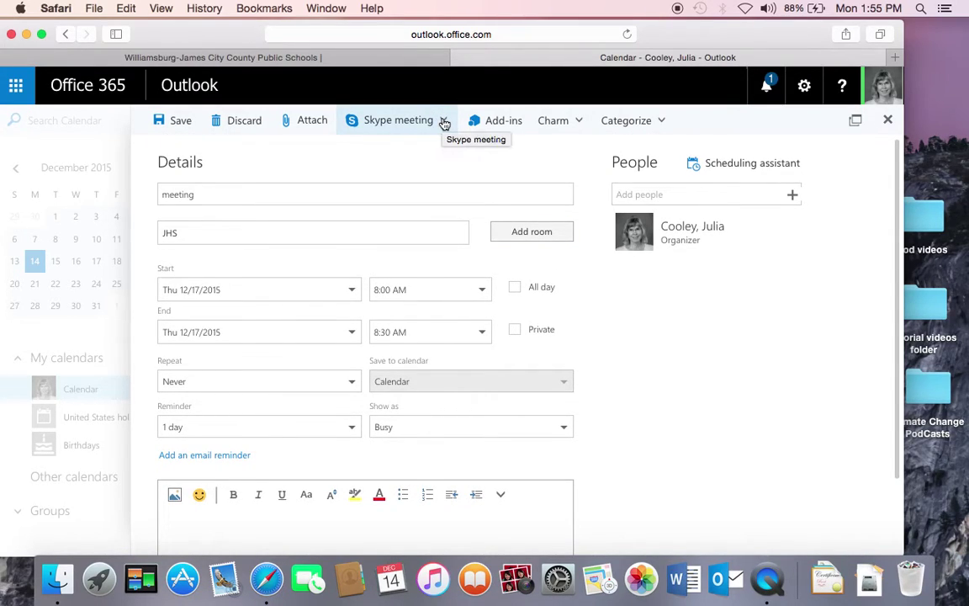
# Browse the Charm, Categorize and Add people options without choosing any, then save the meeting.
pyautogui.click(563, 125)
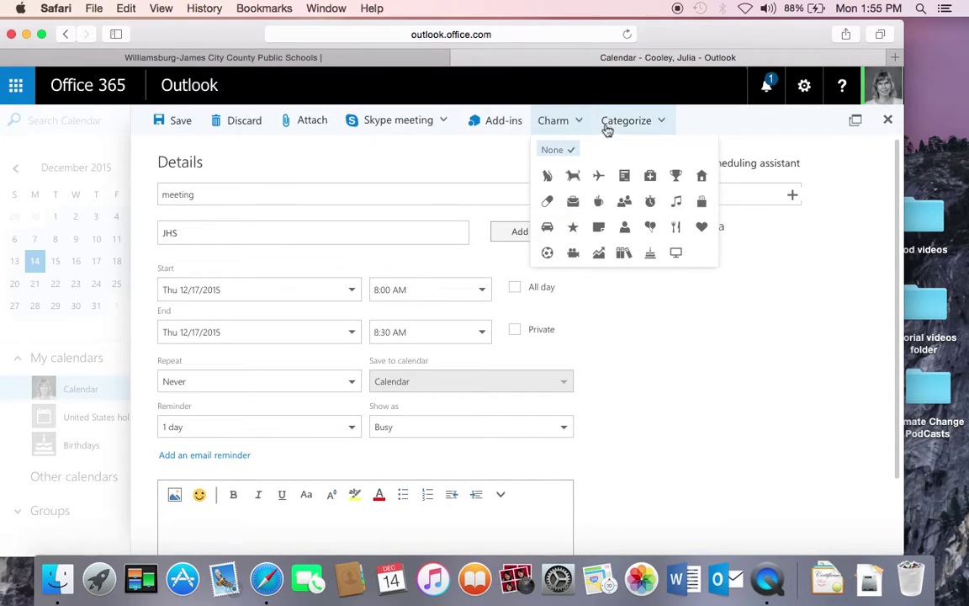
pyautogui.click(632, 126)
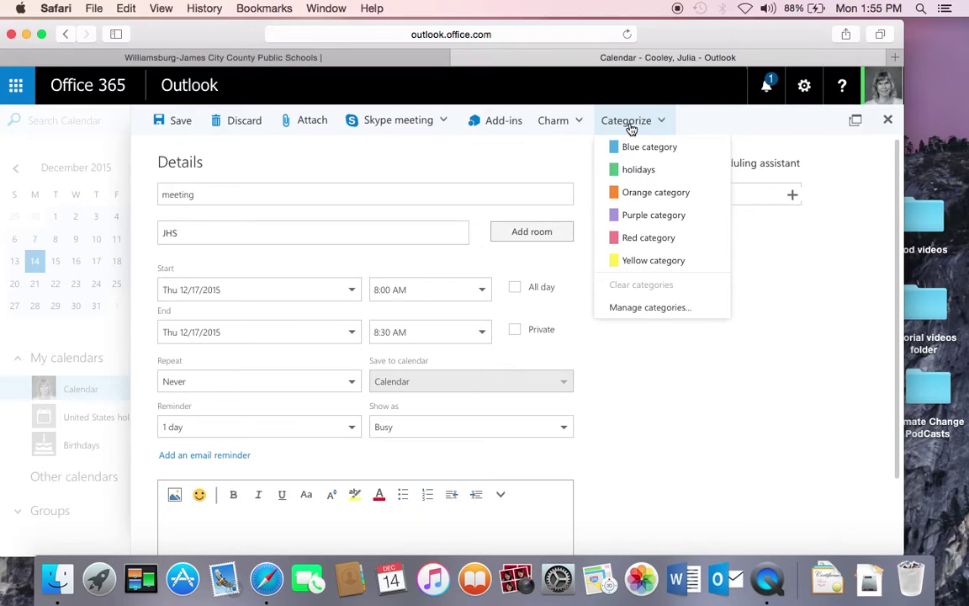
pyautogui.click(753, 367)
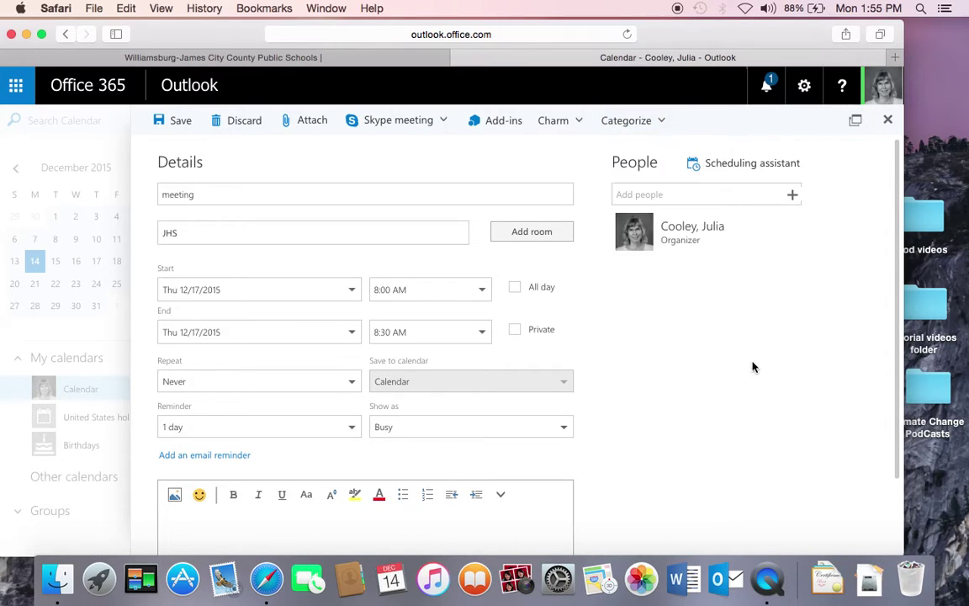
pyautogui.click(664, 194)
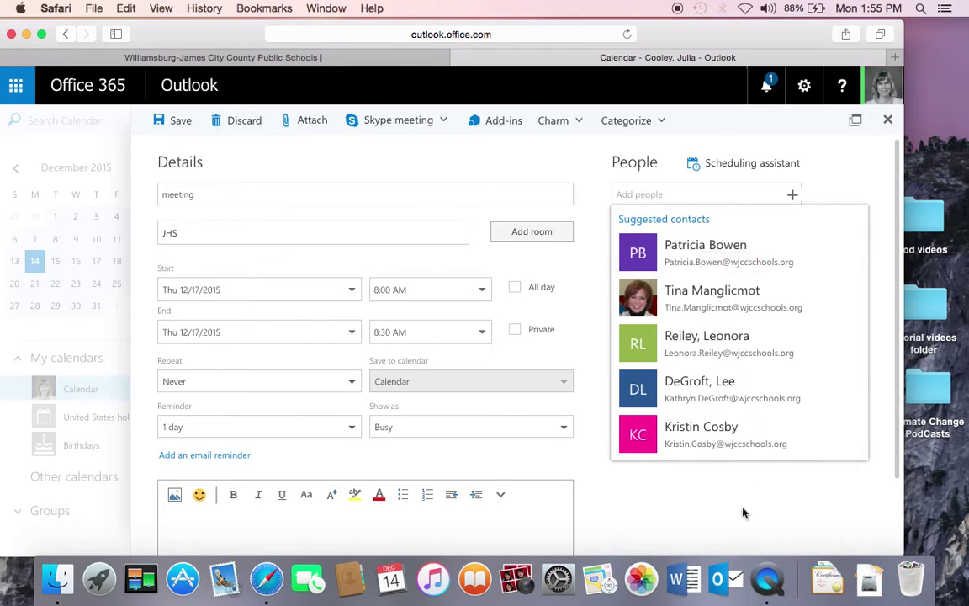
pyautogui.click(640, 414)
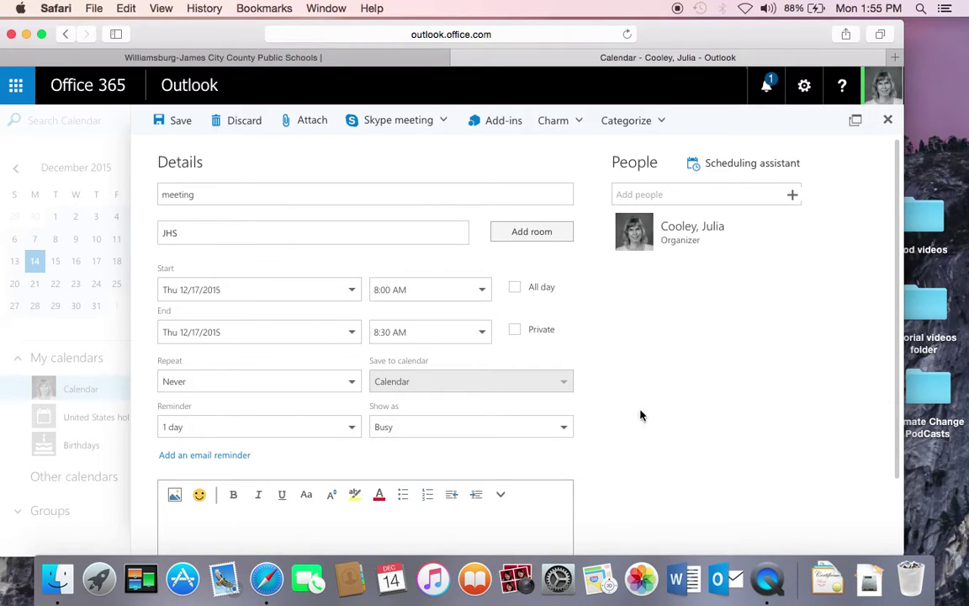
pyautogui.click(173, 127)
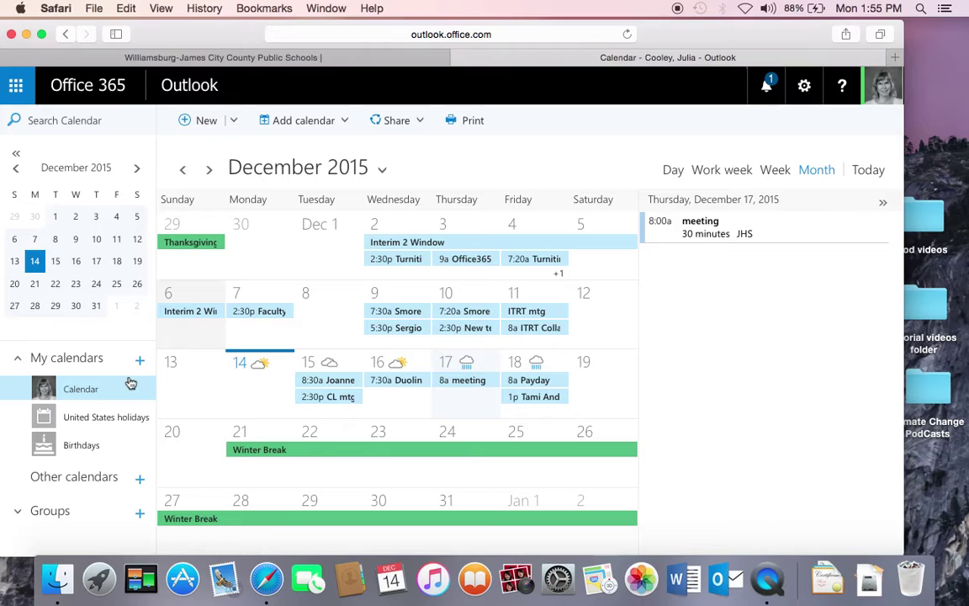
pyautogui.click(134, 425)
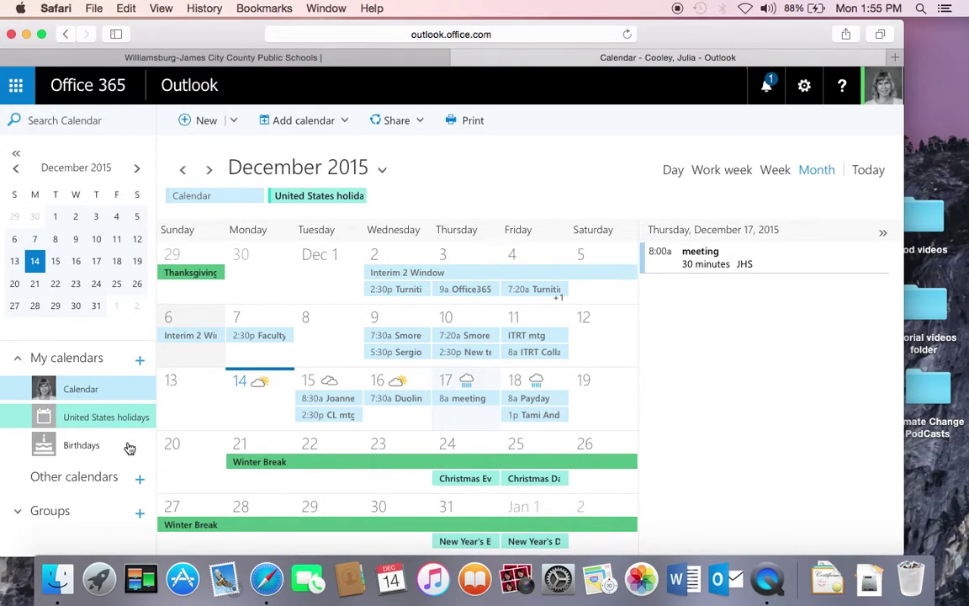
pyautogui.click(130, 452)
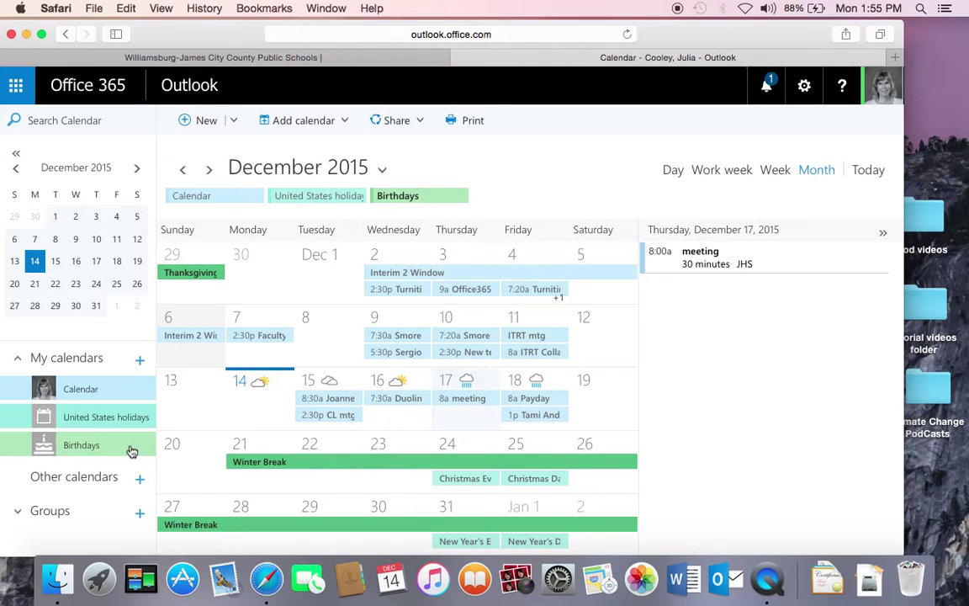
pyautogui.click(132, 449)
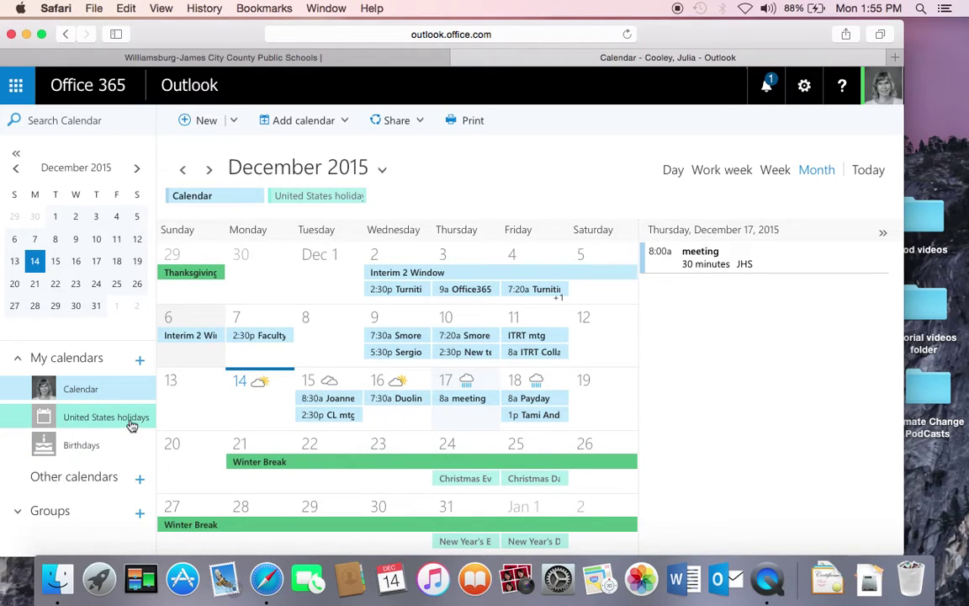
pyautogui.click(129, 422)
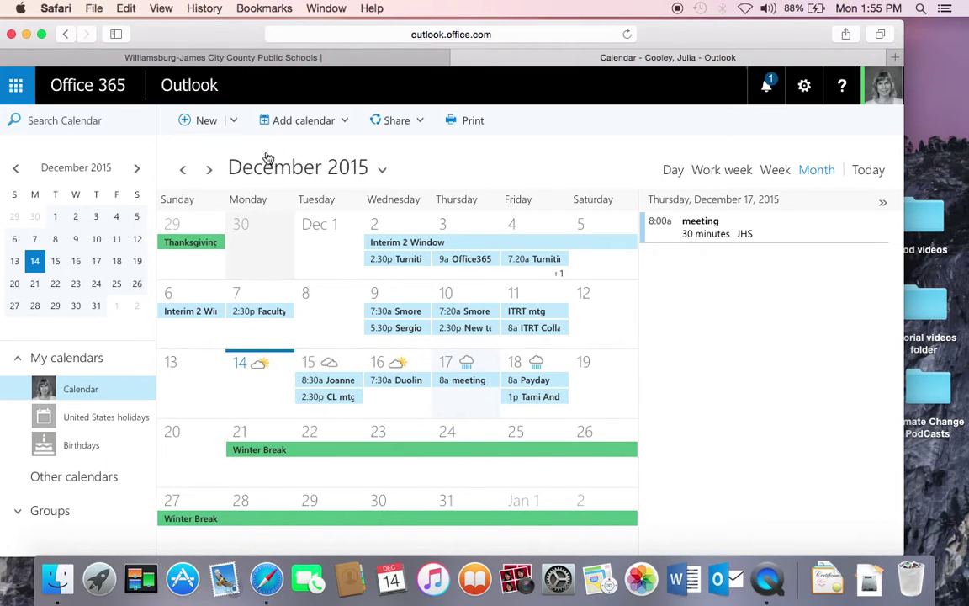
pyautogui.click(343, 124)
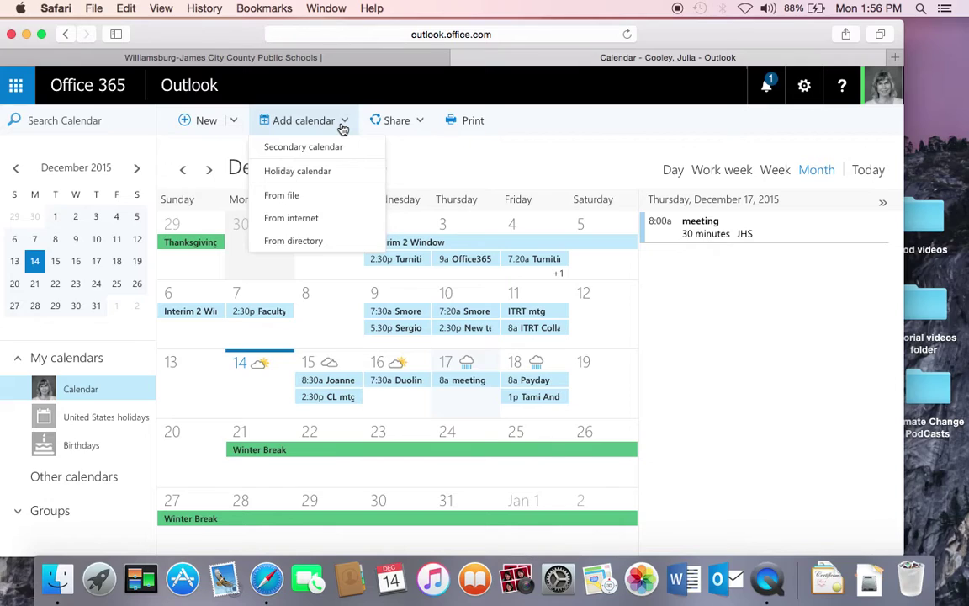
pyautogui.click(233, 126)
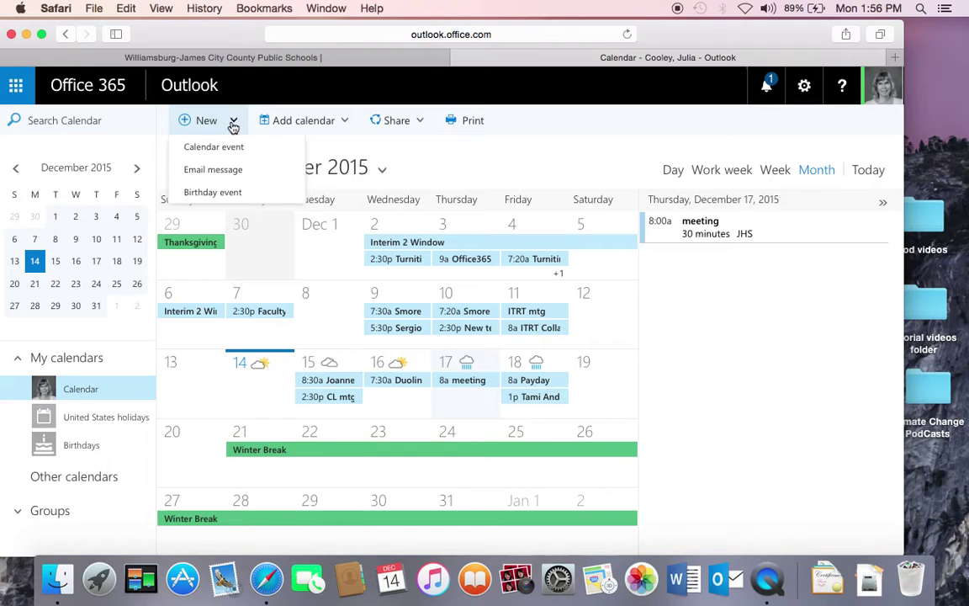
pyautogui.click(404, 123)
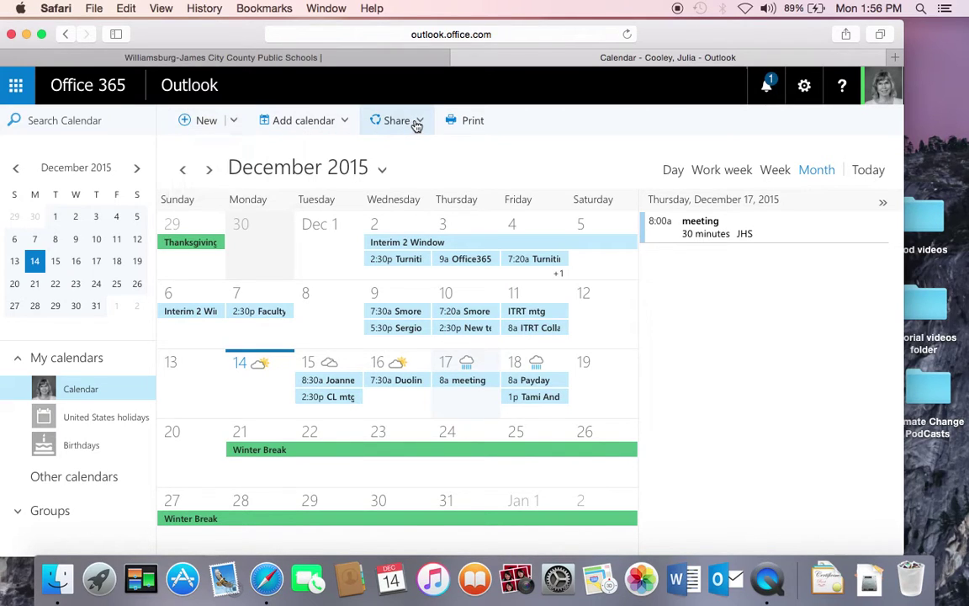
pyautogui.click(392, 147)
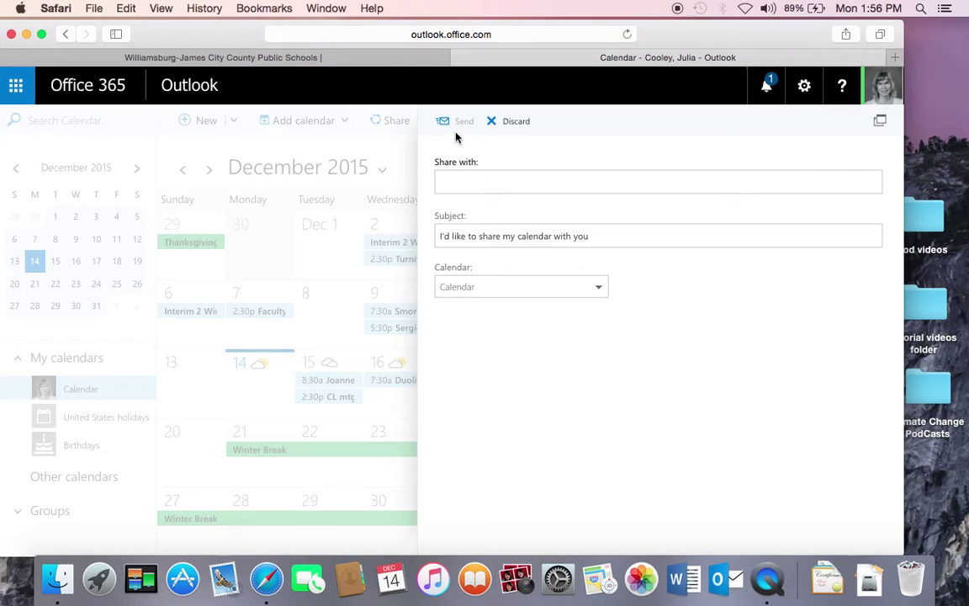
pyautogui.click(494, 122)
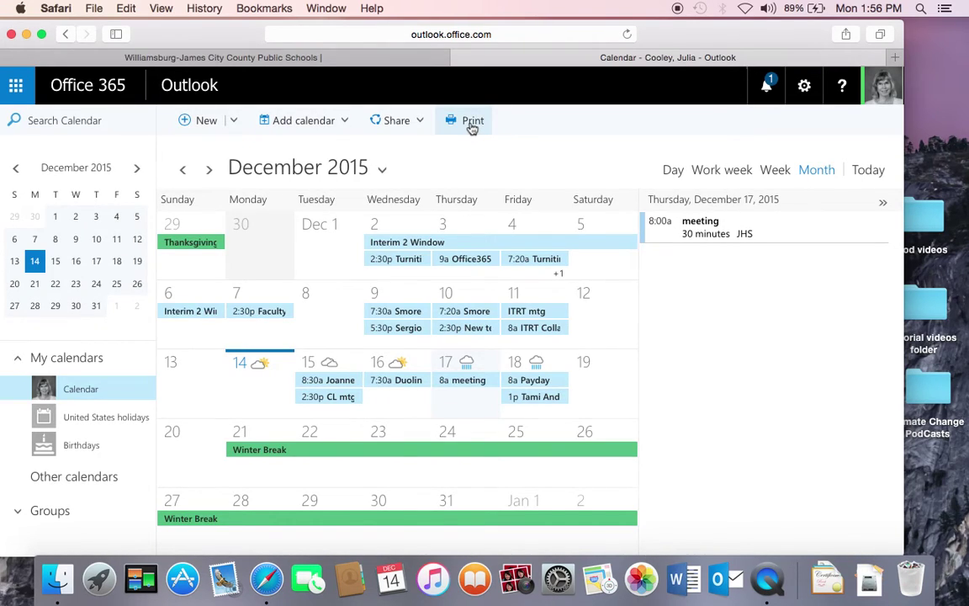
pyautogui.click(473, 122)
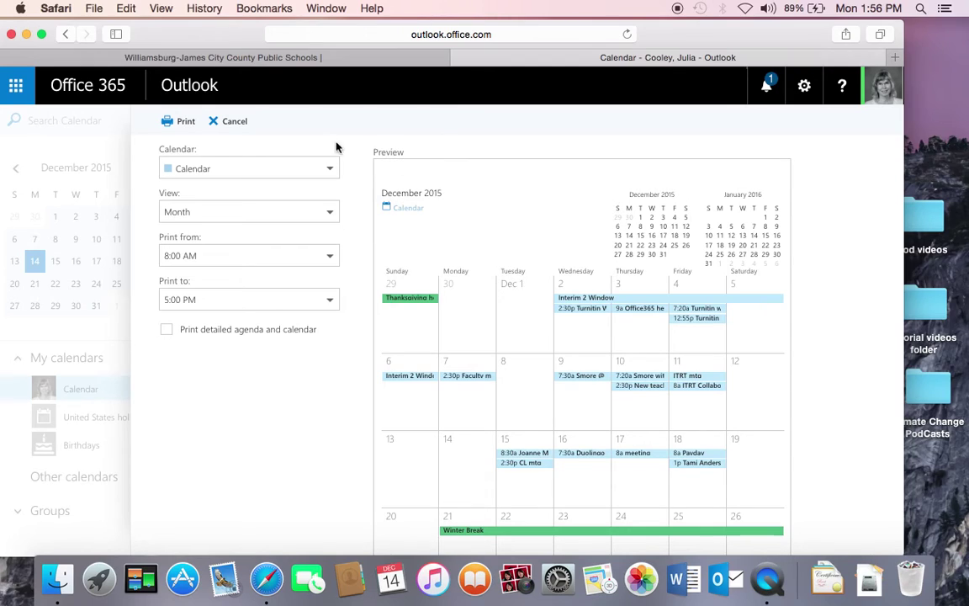
pyautogui.click(227, 123)
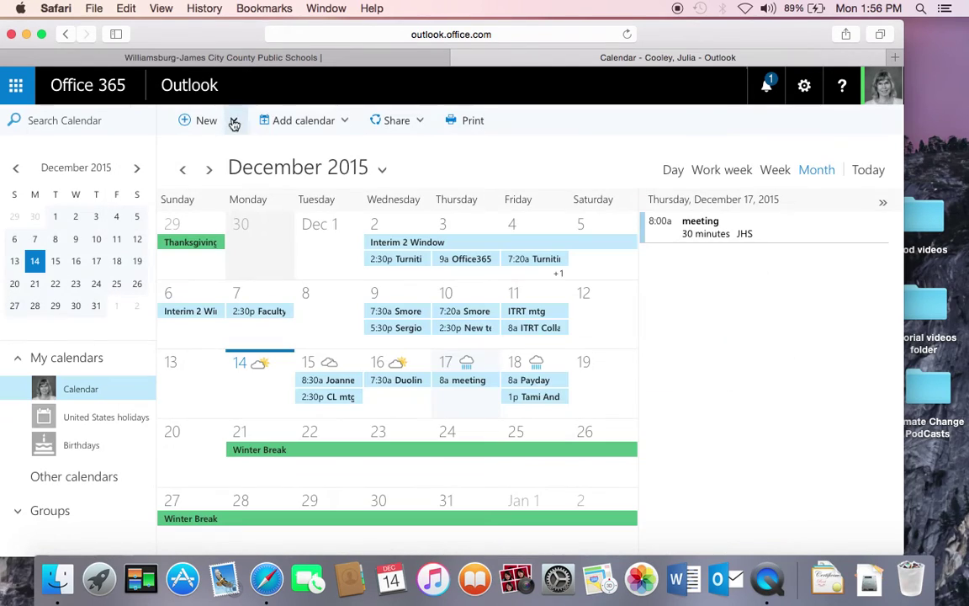